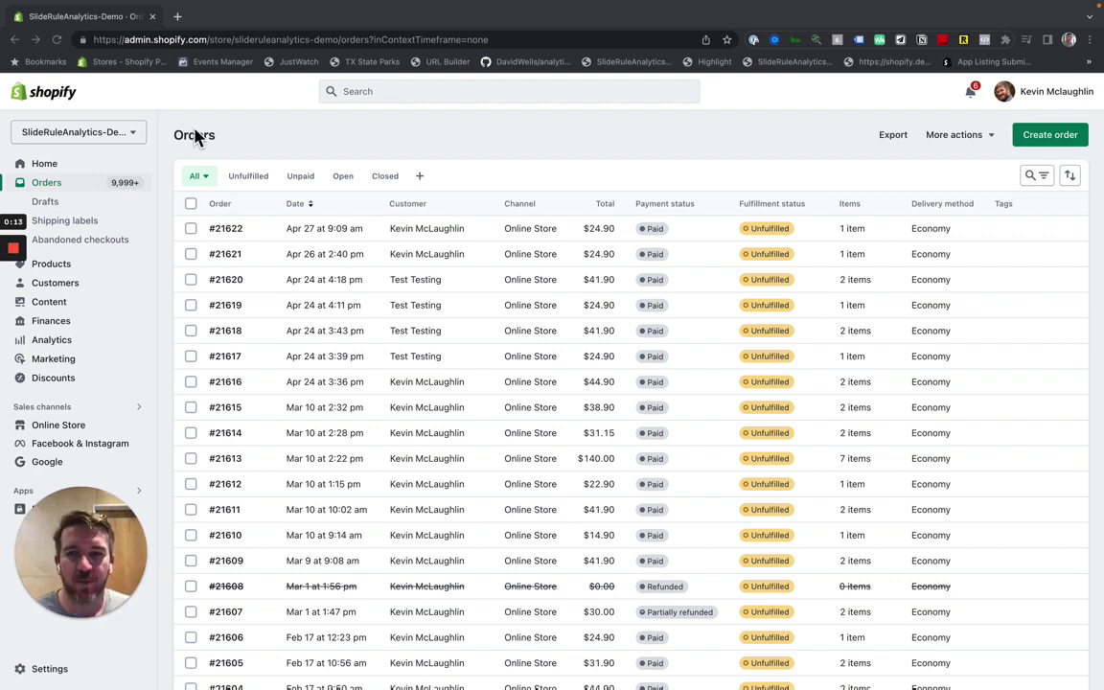
left_click(226, 232)
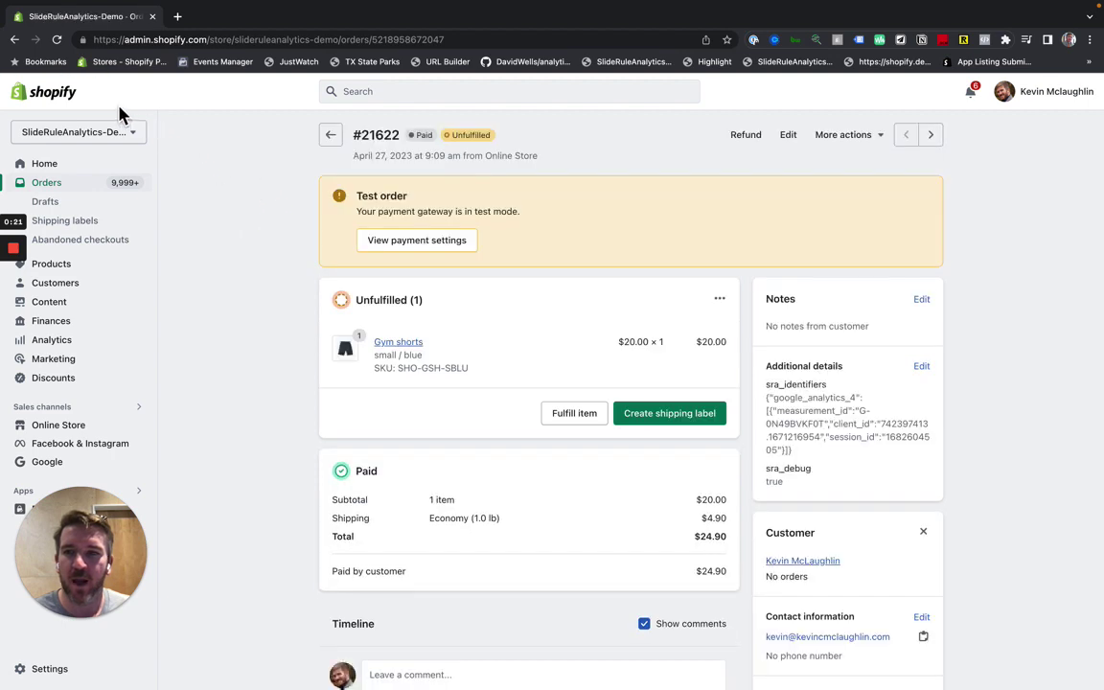
double_click(381, 144)
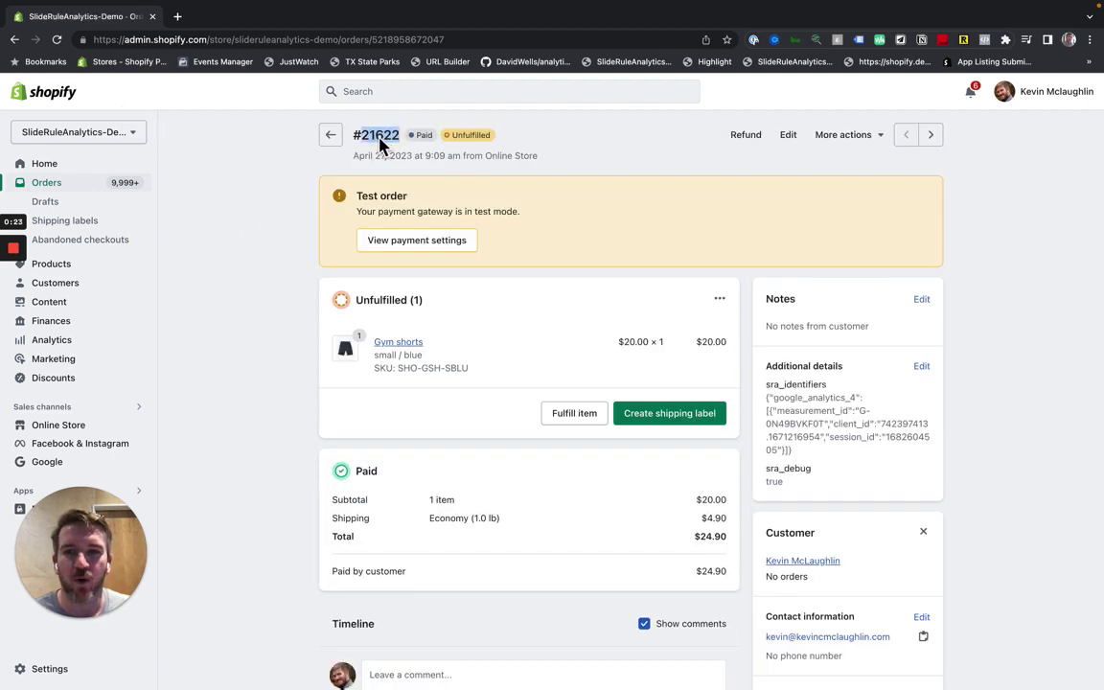
left_click_drag(358, 143, 370, 143)
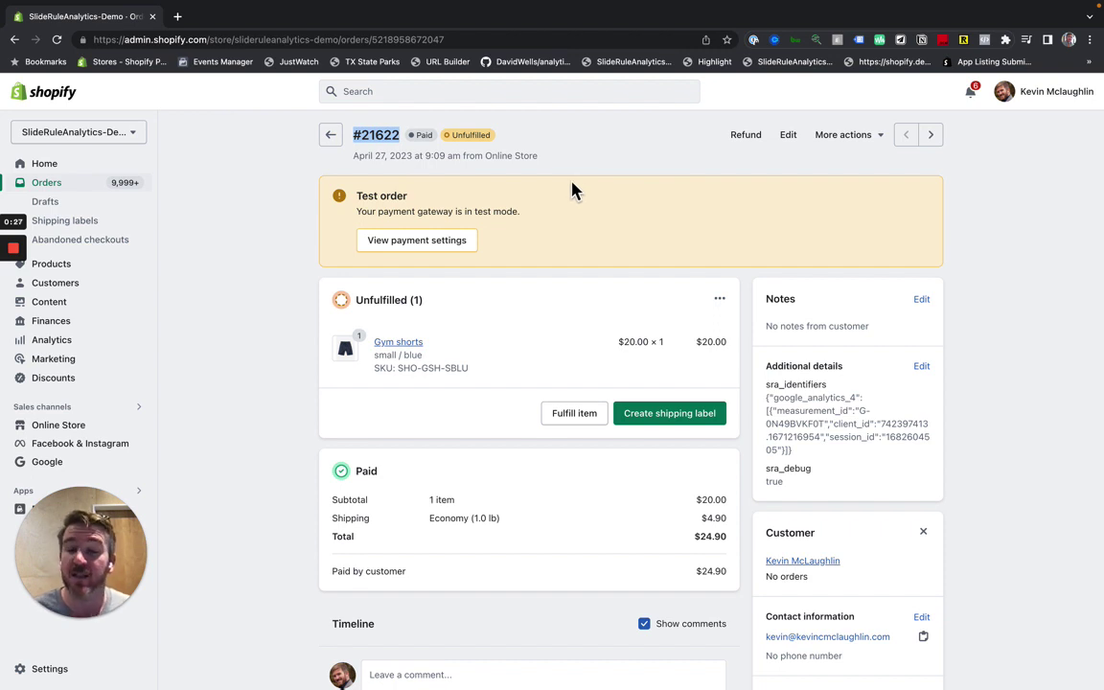
double_click(403, 39)
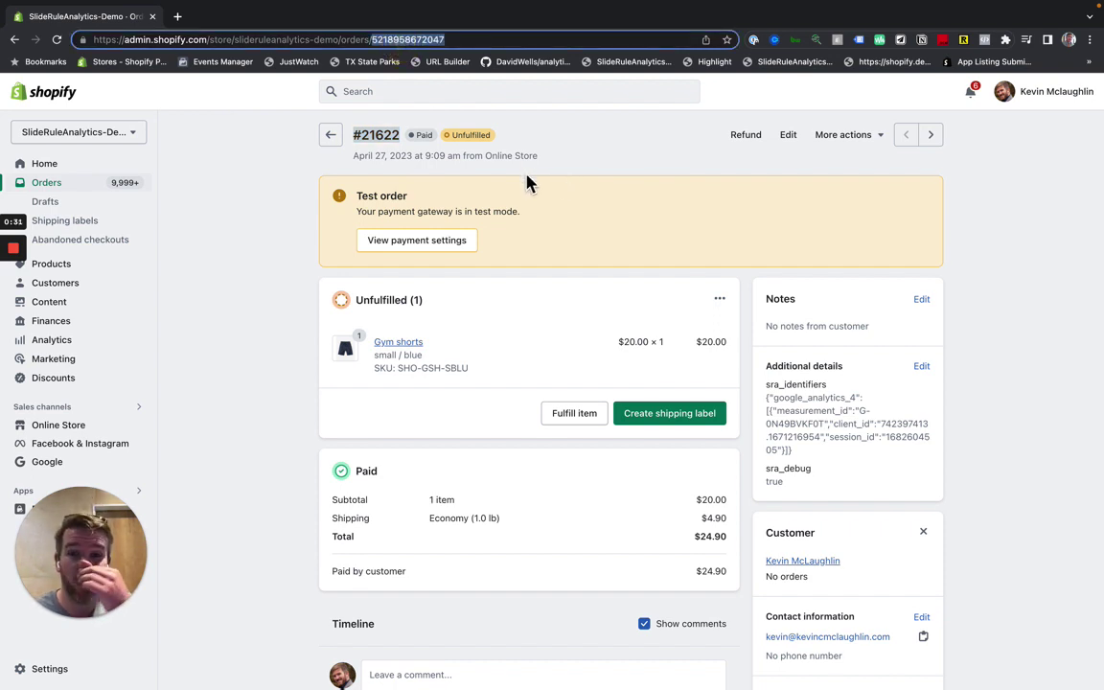
double_click(422, 39)
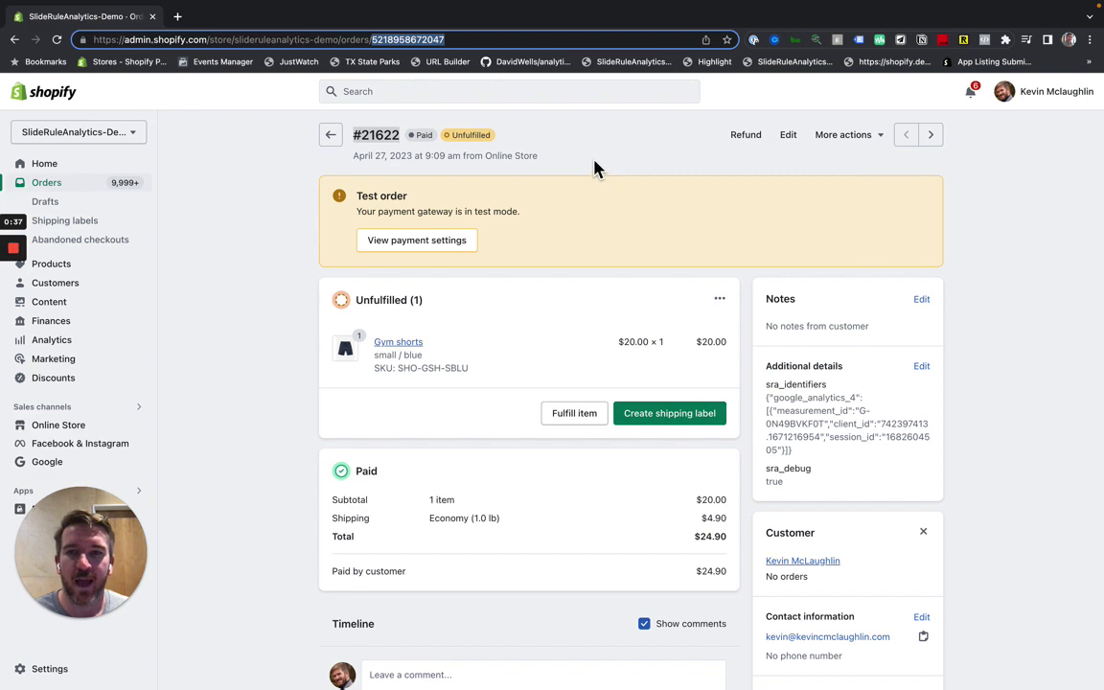
key("super+Tab")
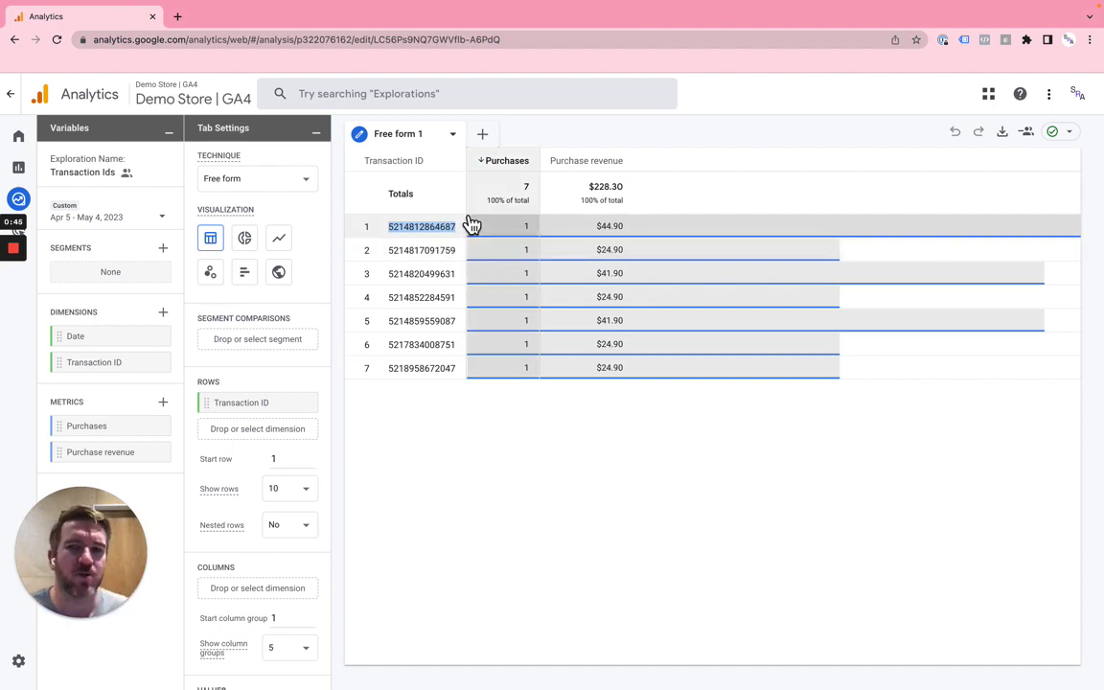
key("ctrl+Left")
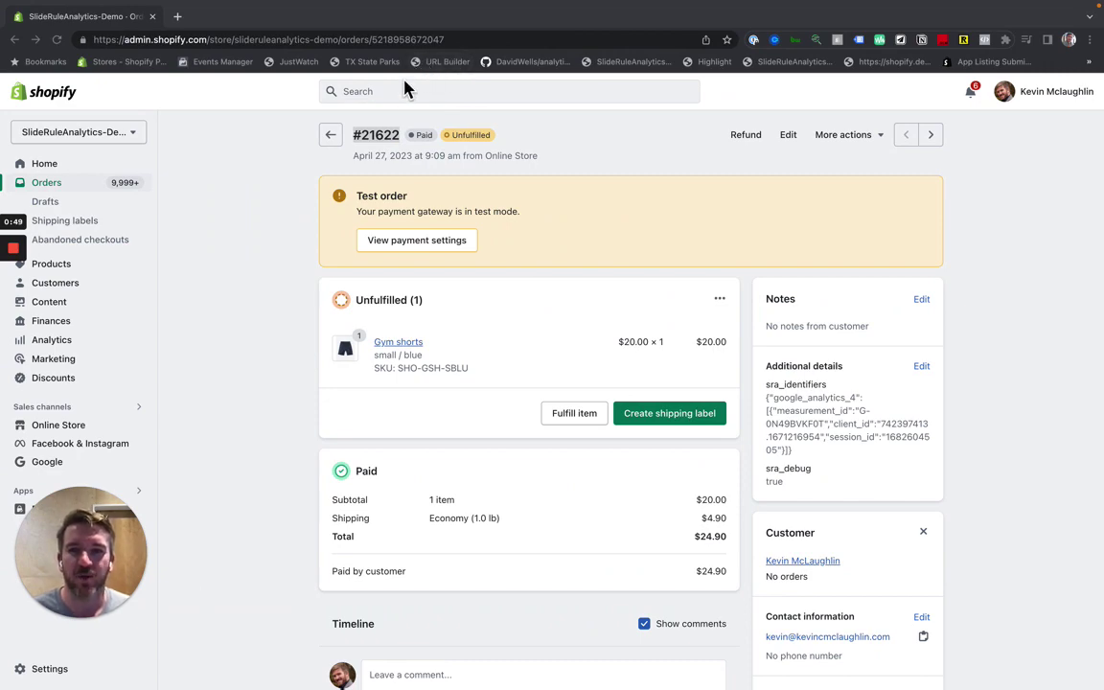
key("ctrl+Right")
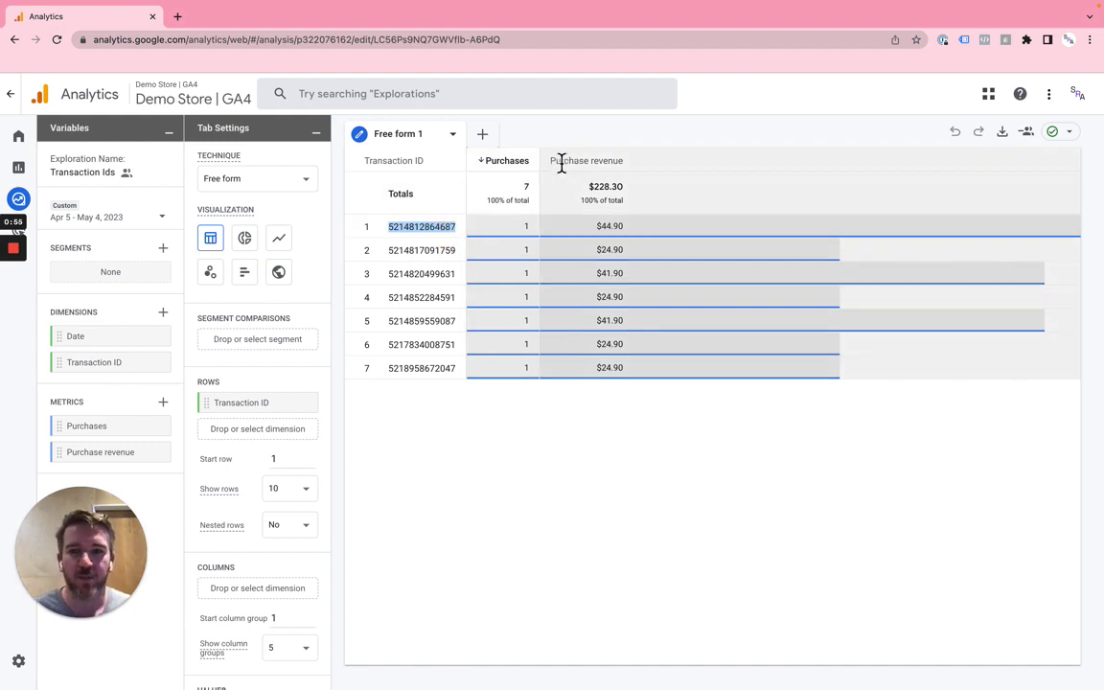
double_click(405, 250)
key("super+c")
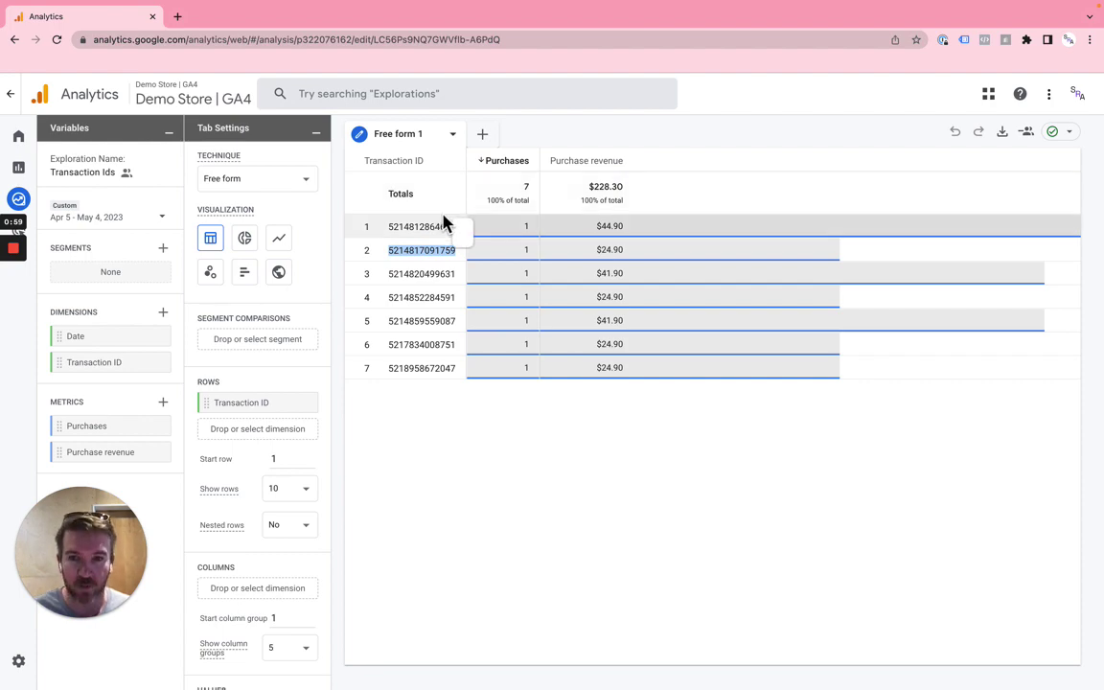
key("super+grave")
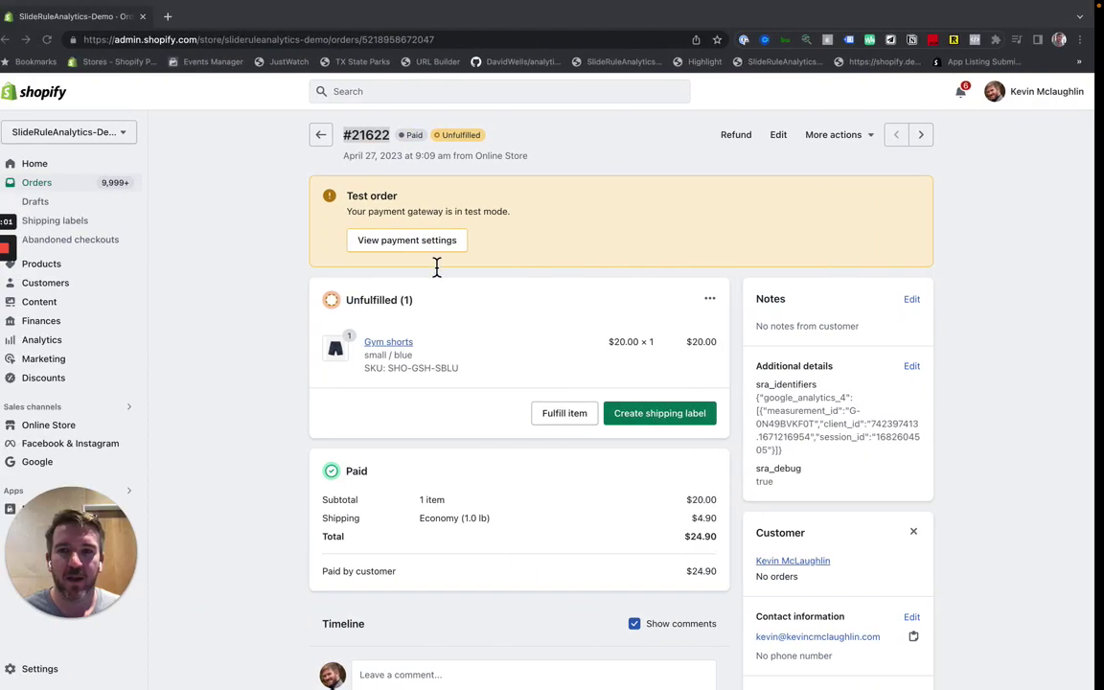
left_click(331, 135)
left_click(290, 537)
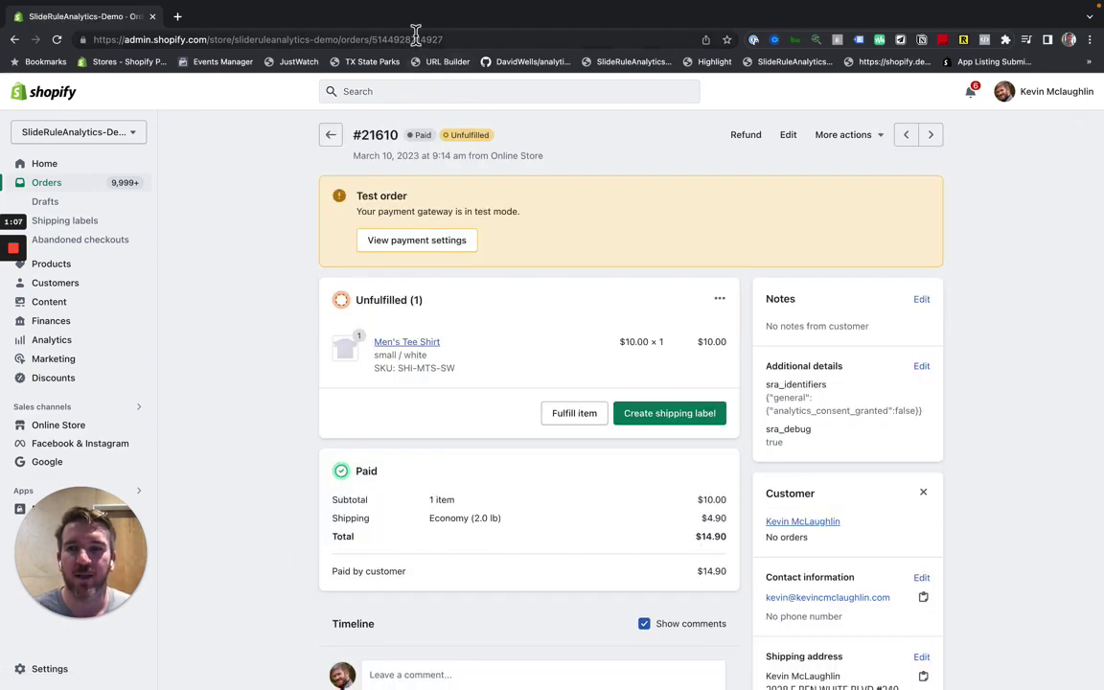
double_click(416, 39)
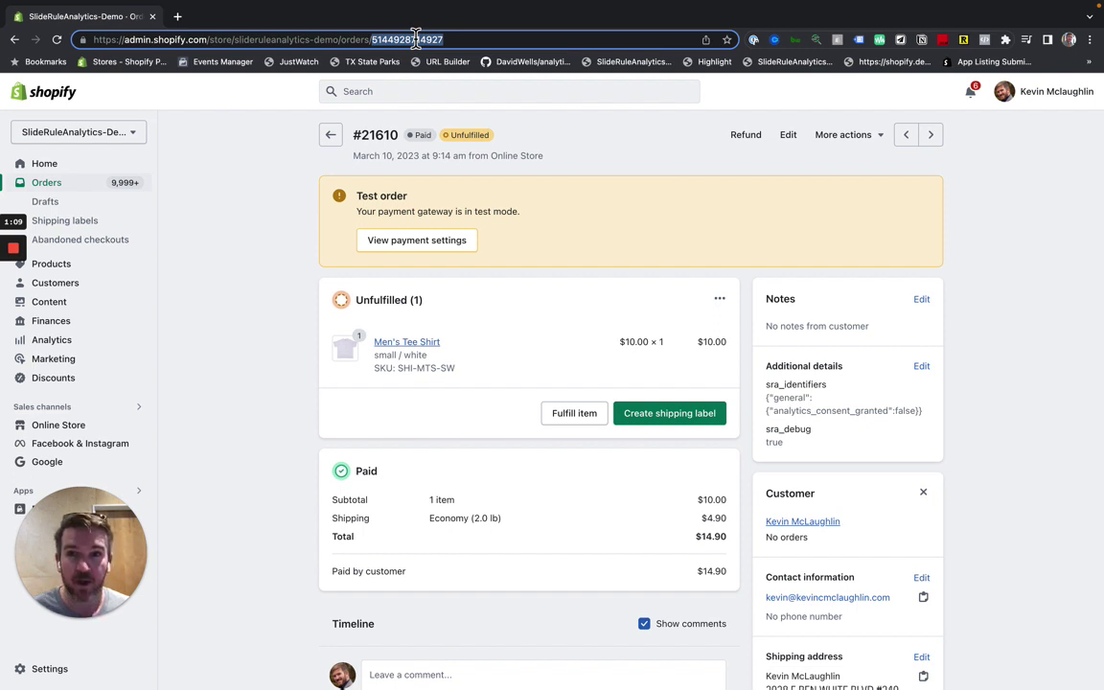
key("ctrl+v")
key("Return")
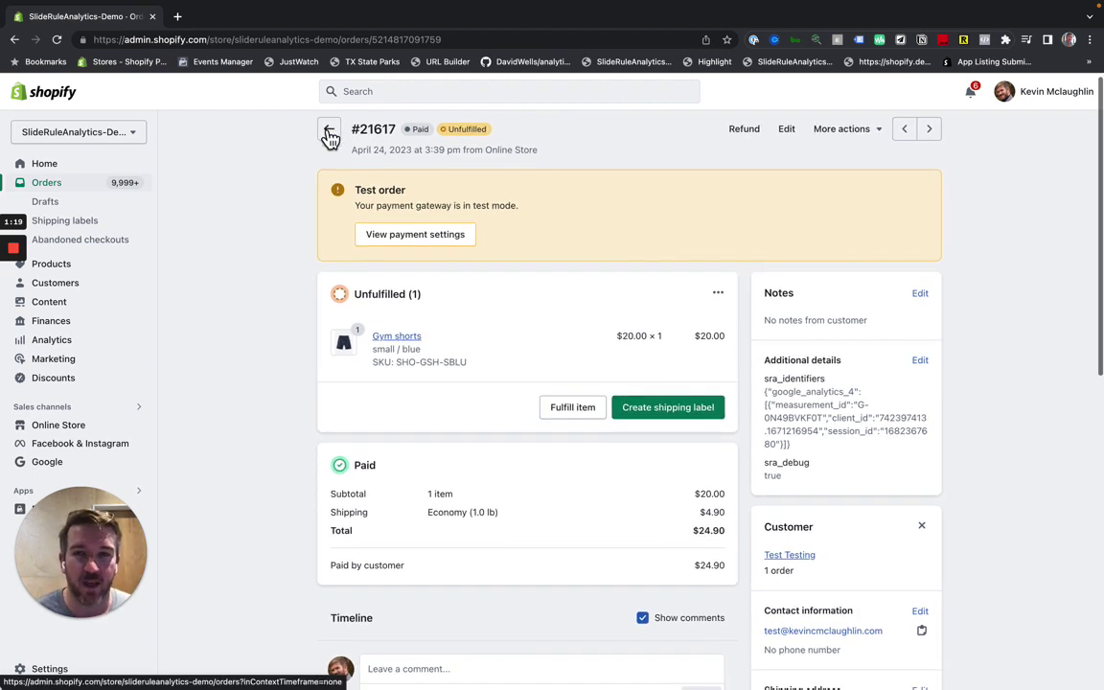
left_click(328, 139)
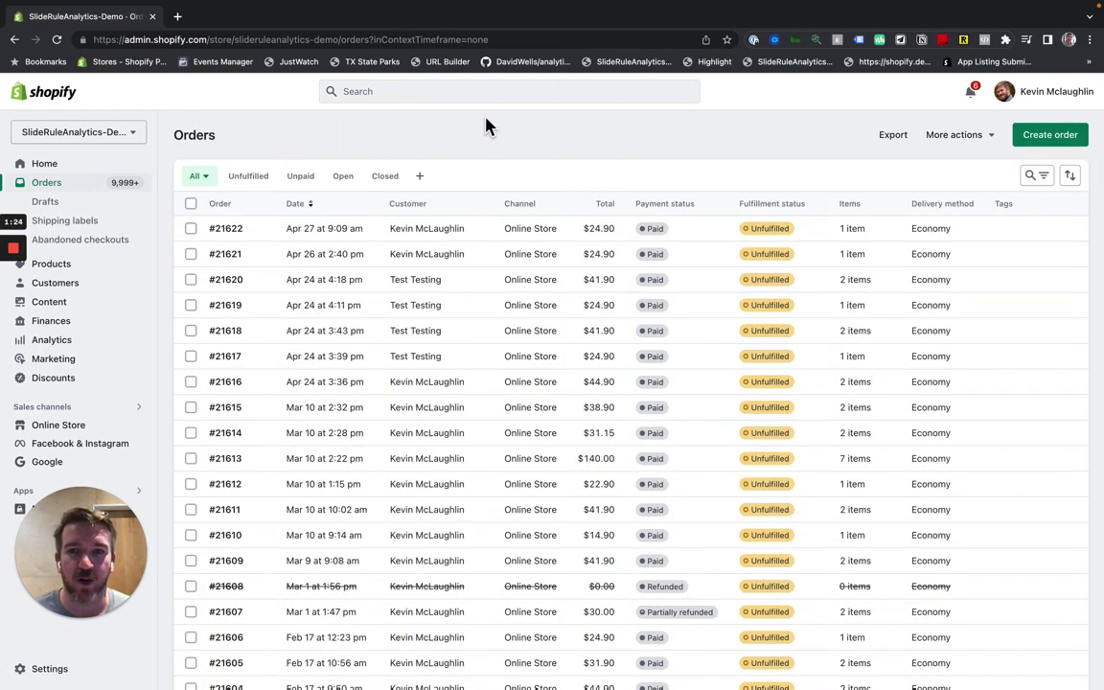
left_click(469, 93)
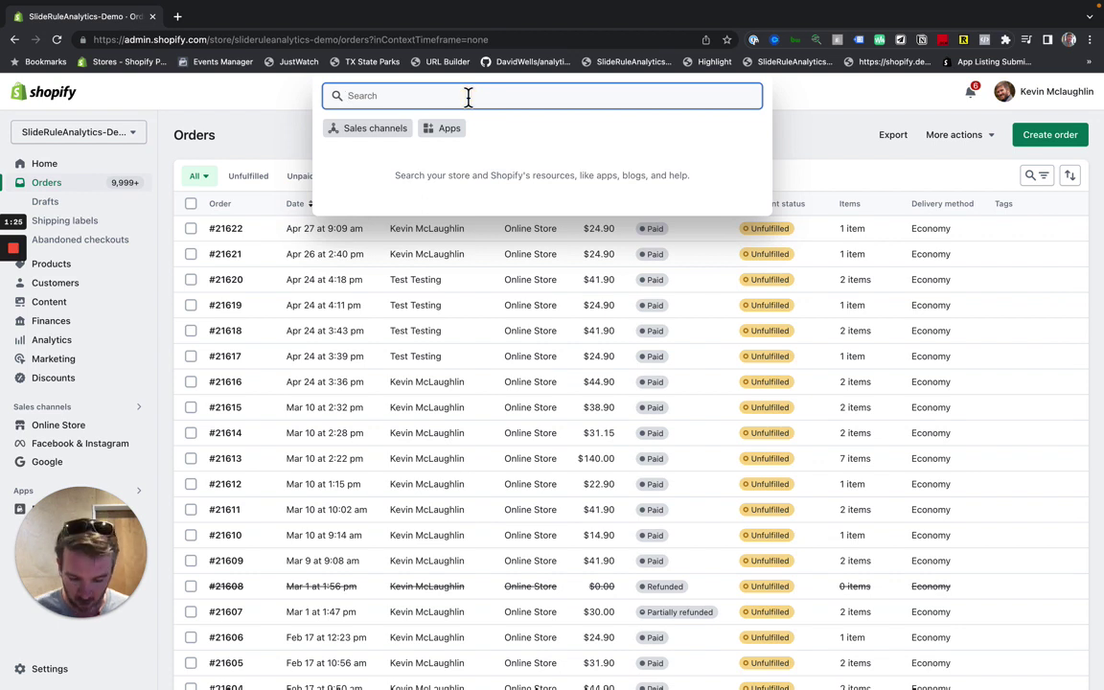
key("super+v")
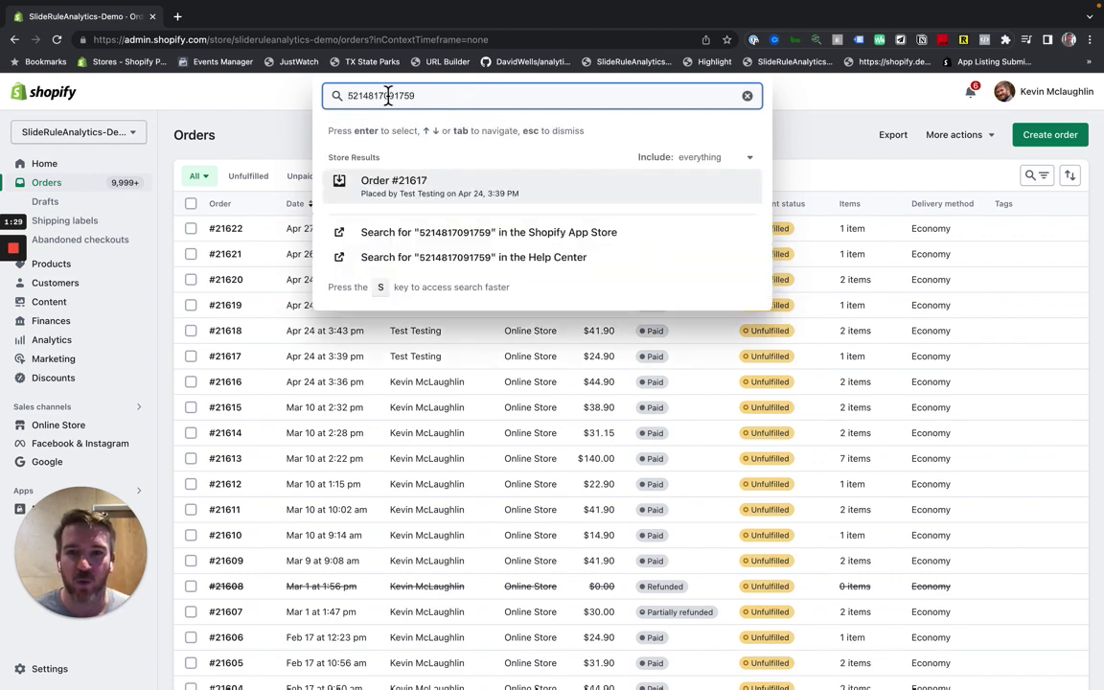
left_click(412, 196)
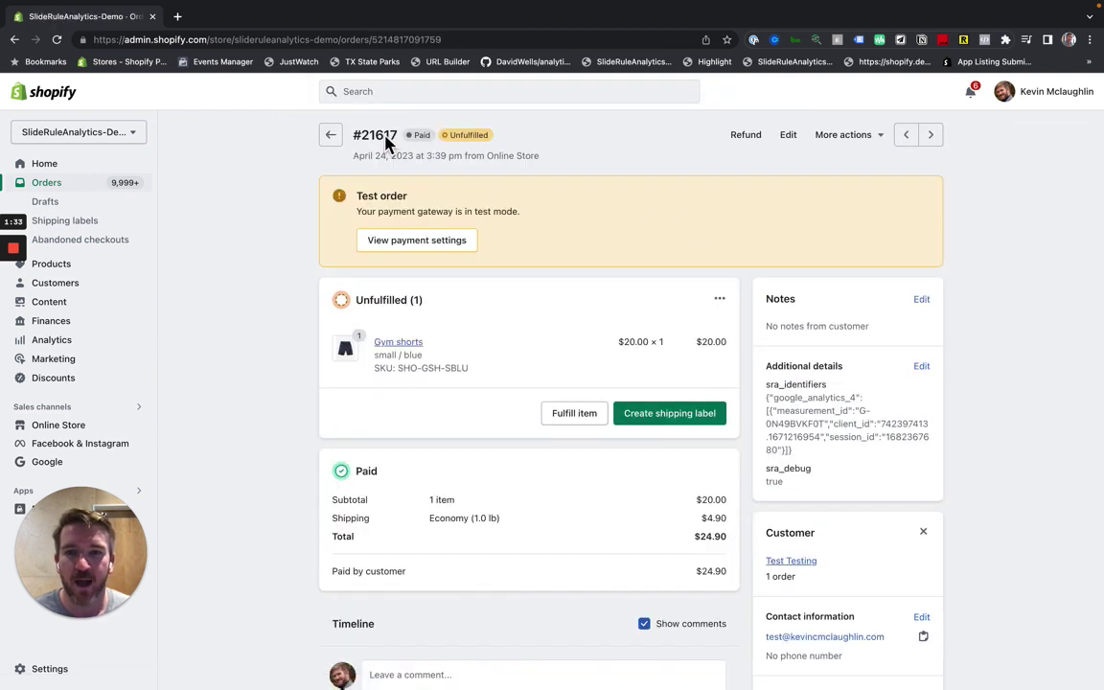
left_click_drag(399, 140, 353, 144)
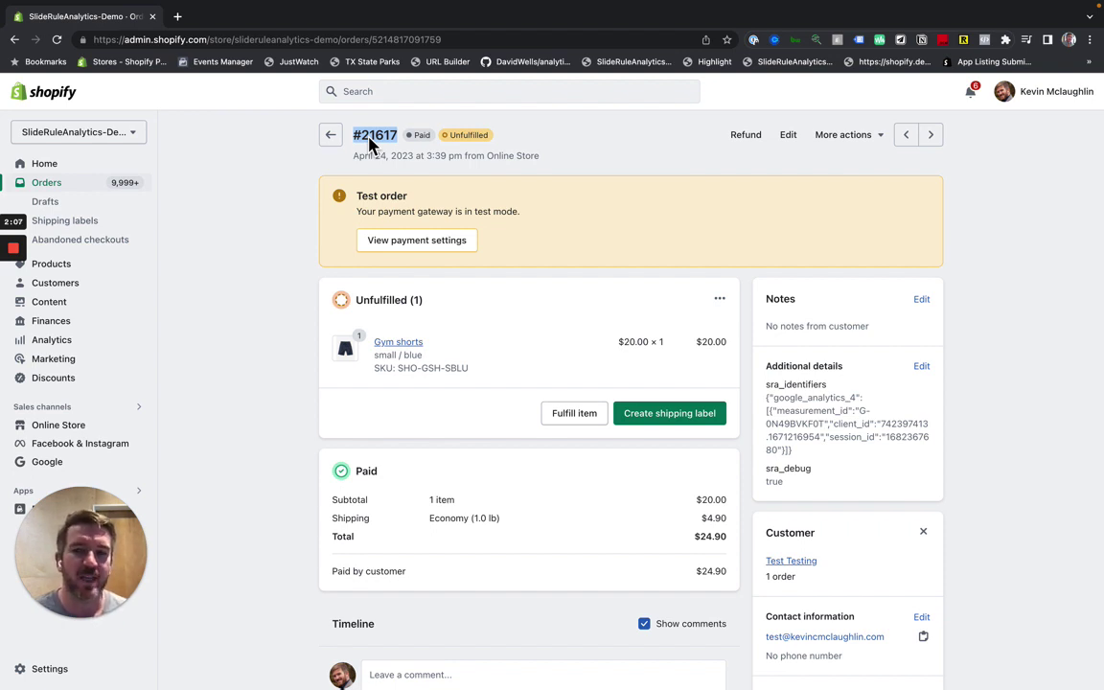
left_click(426, 39)
double_click(426, 39)
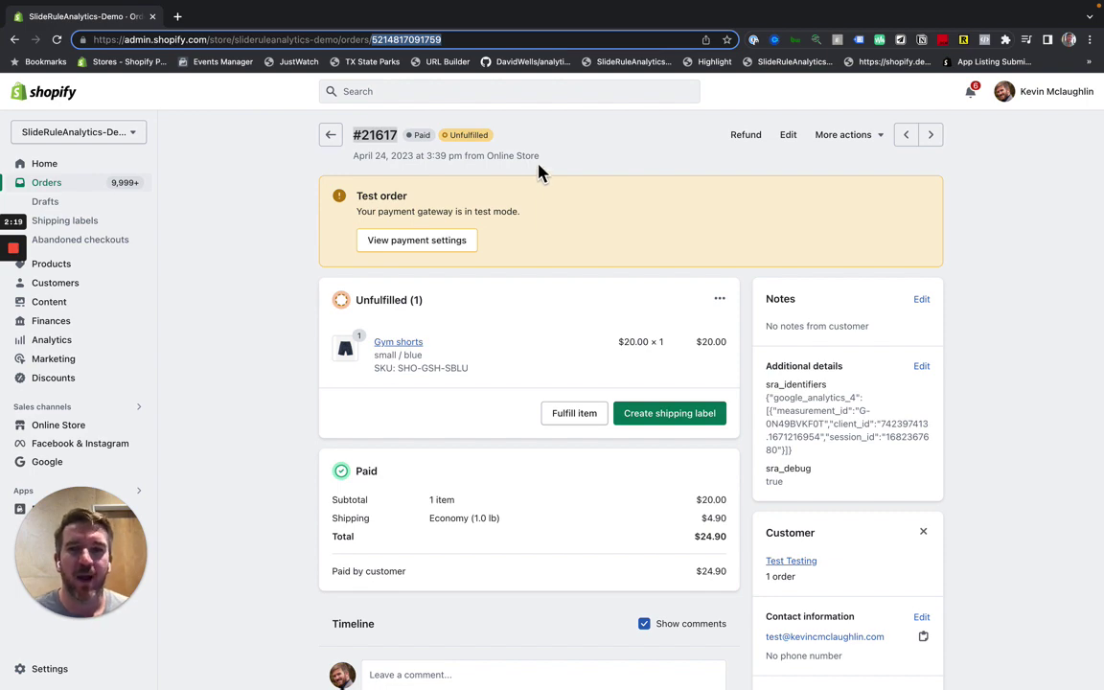
key("ctrl+Right")
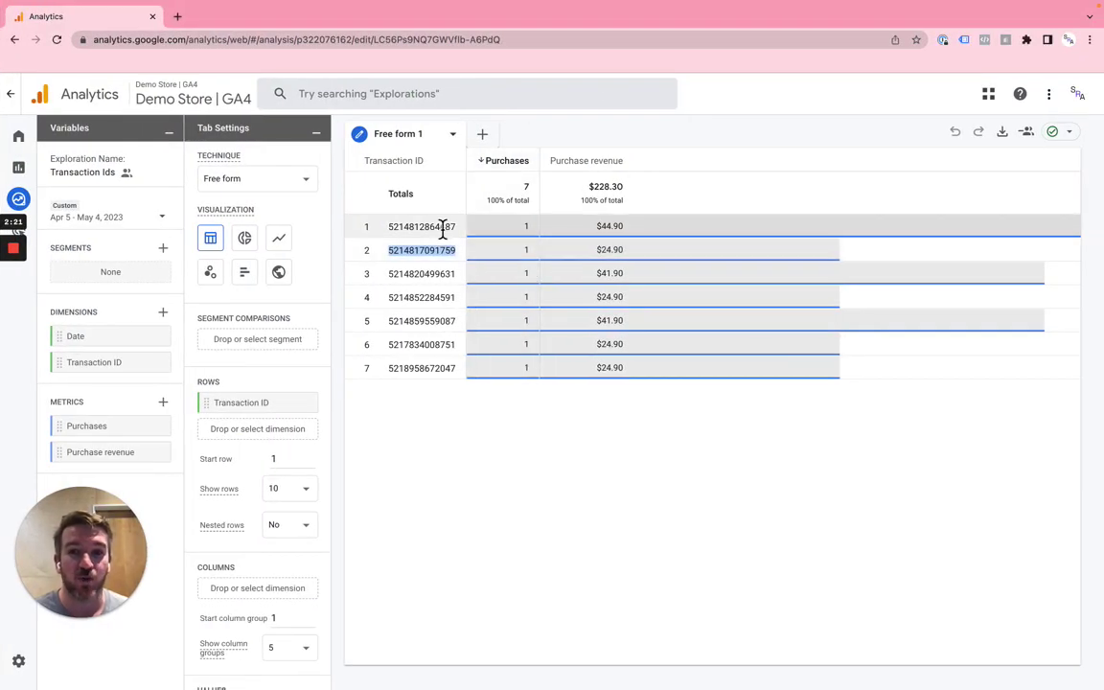
left_click(441, 226)
double_click(441, 226)
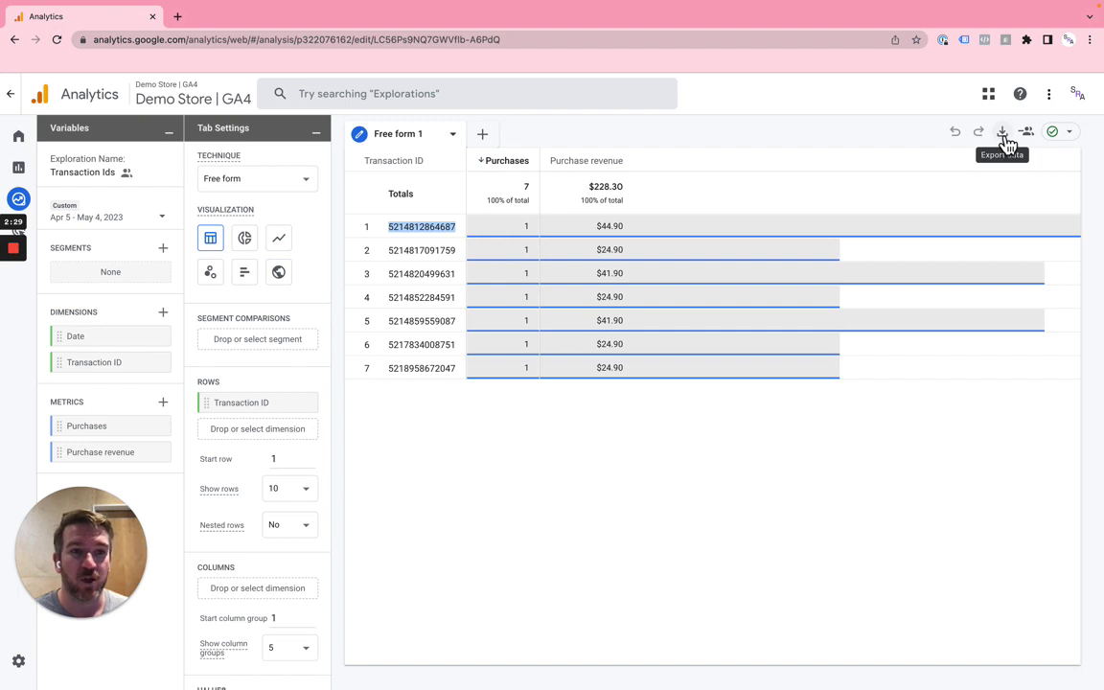
left_click(1007, 140)
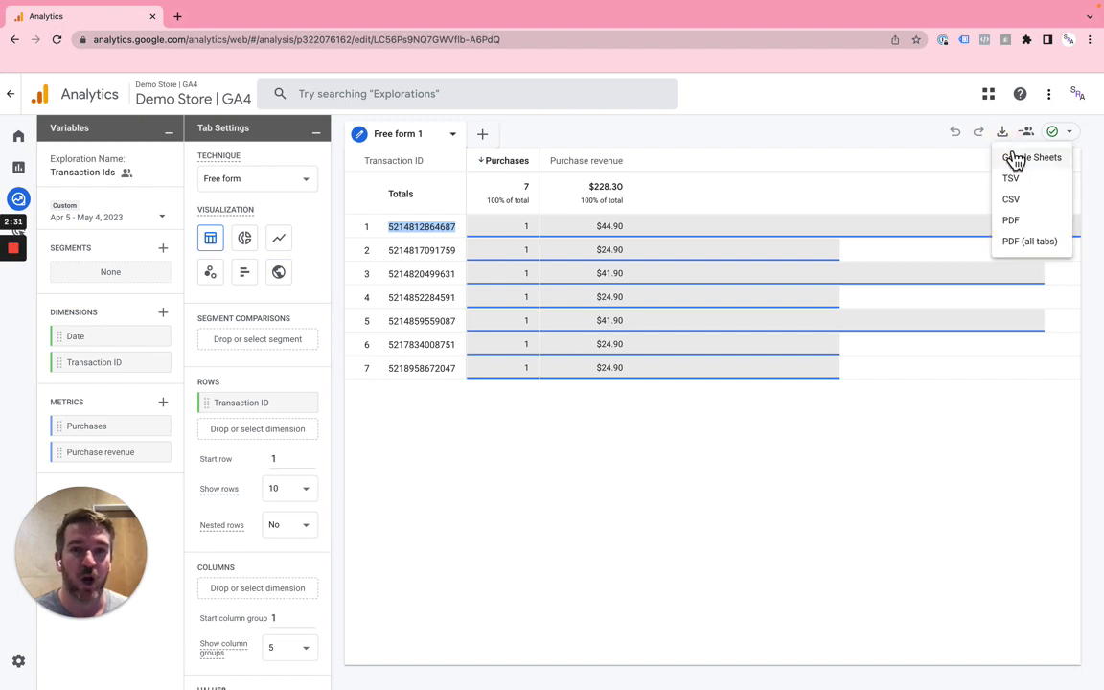
left_click(1018, 155)
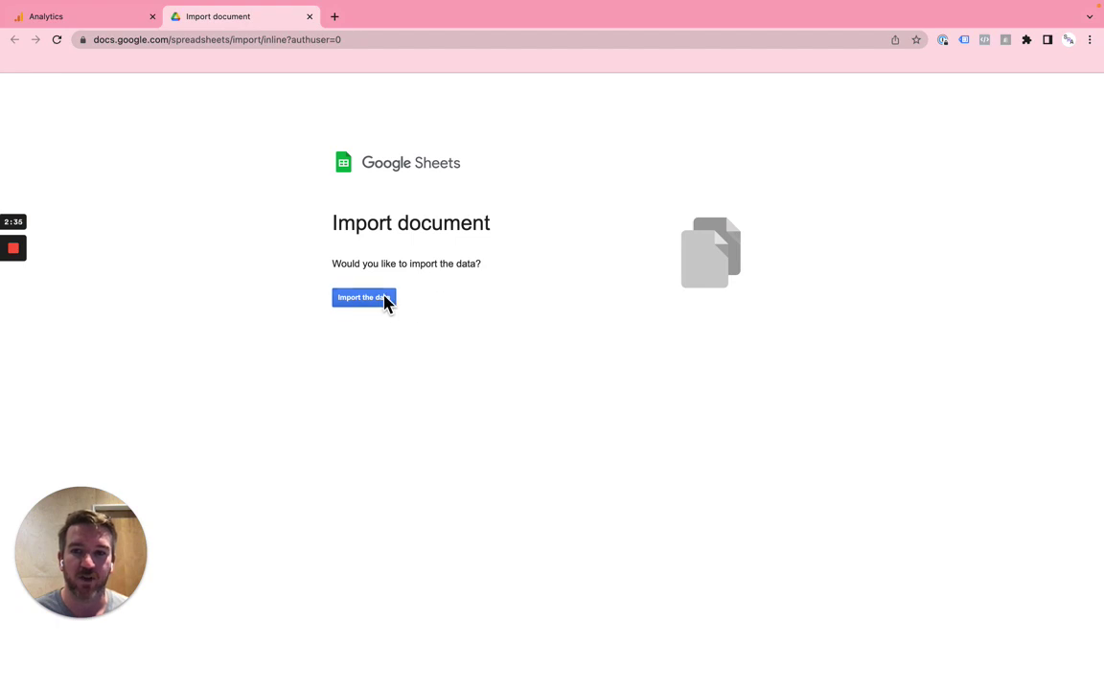
Import the exported data into a new sheet and inspect the first transaction ID in A9.
left_click(385, 300)
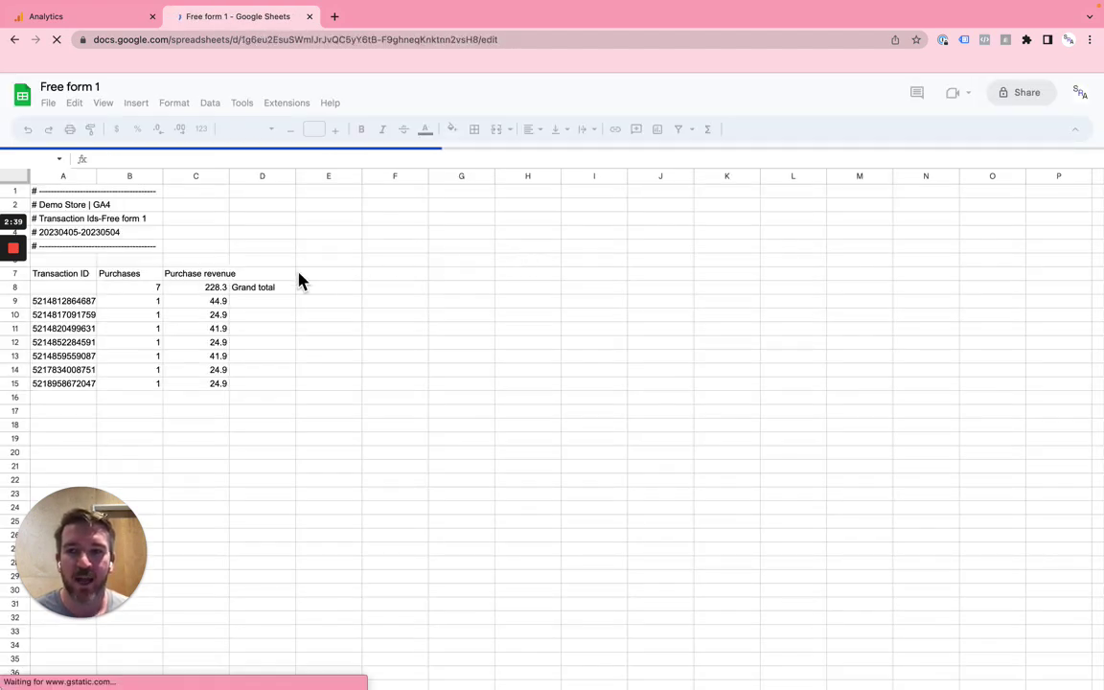
left_click(74, 300)
left_click(278, 300)
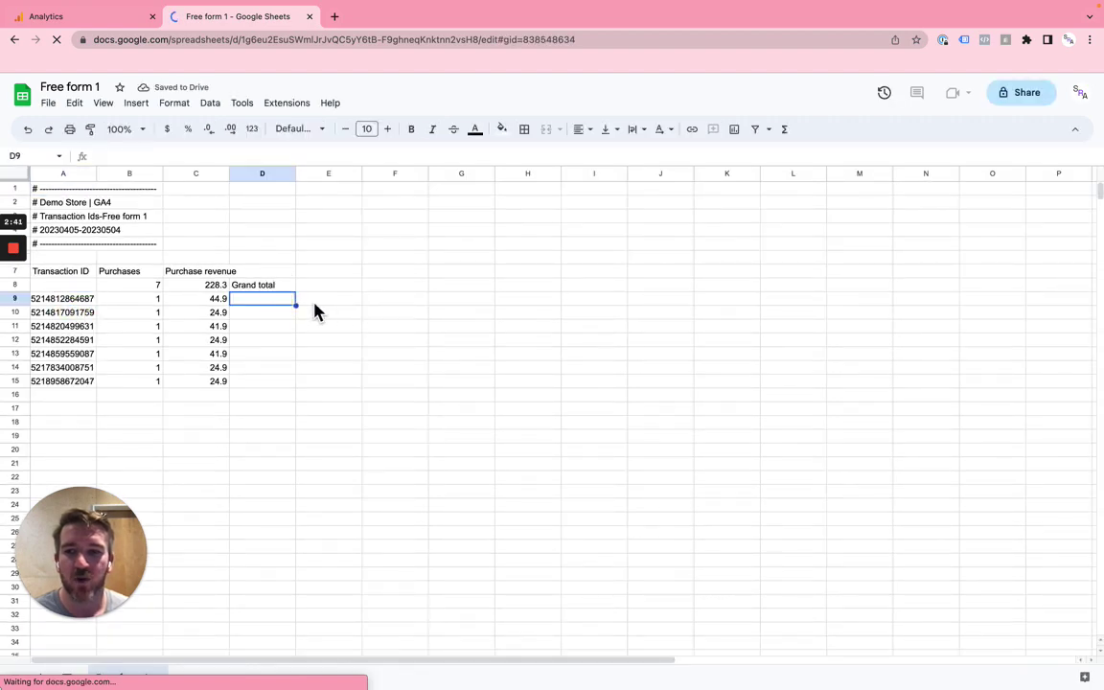
left_click(84, 303)
left_click(259, 301)
left_click(91, 303)
Check the Shopify order URL's ID against the sheet, then select empty cell E9.
key("ctrl+Left")
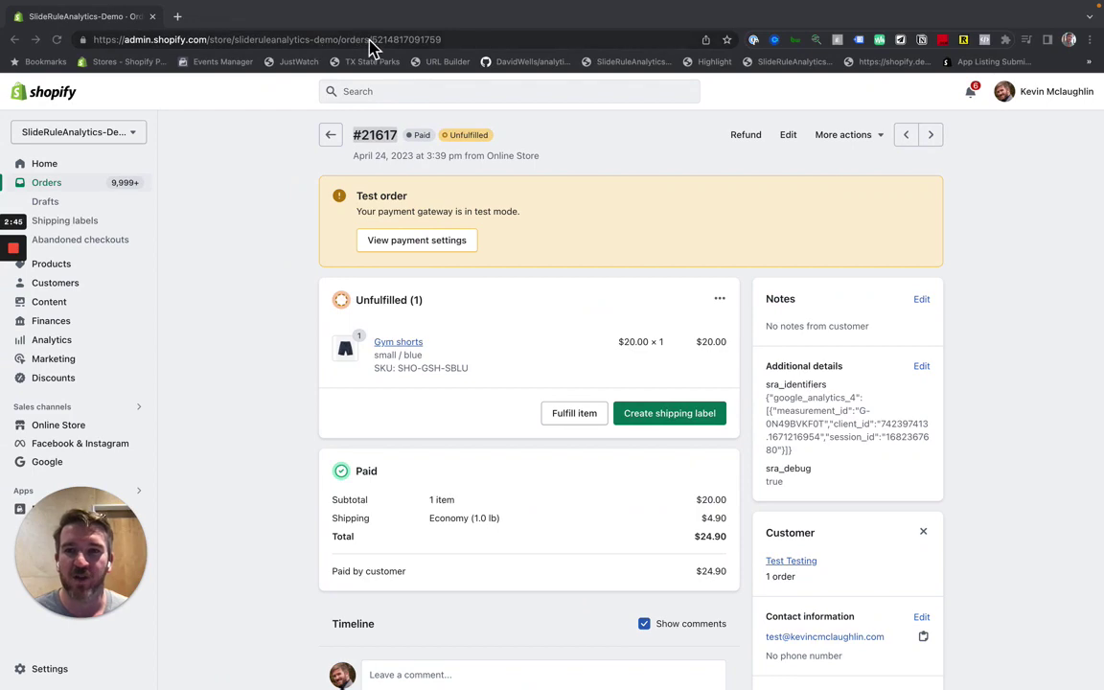
double_click(373, 40)
mouse_move(421, 40)
left_mouse_down()
mouse_move(493, 39)
mouse_move(415, 47)
left_mouse_up()
key("ctrl+Right")
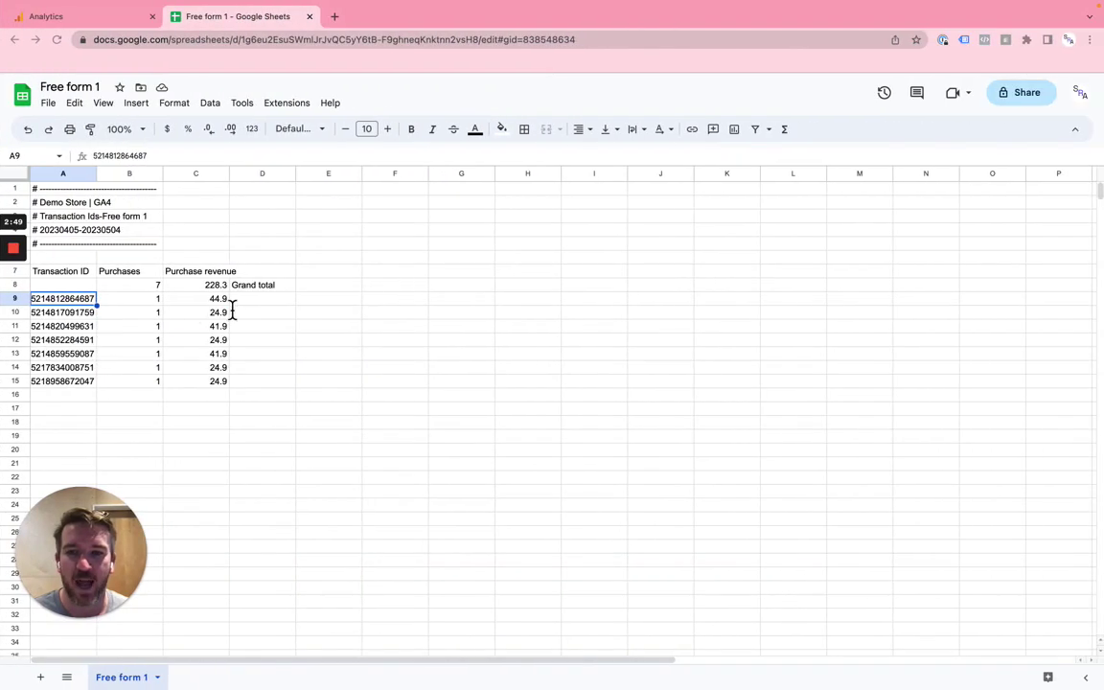
left_click(329, 301)
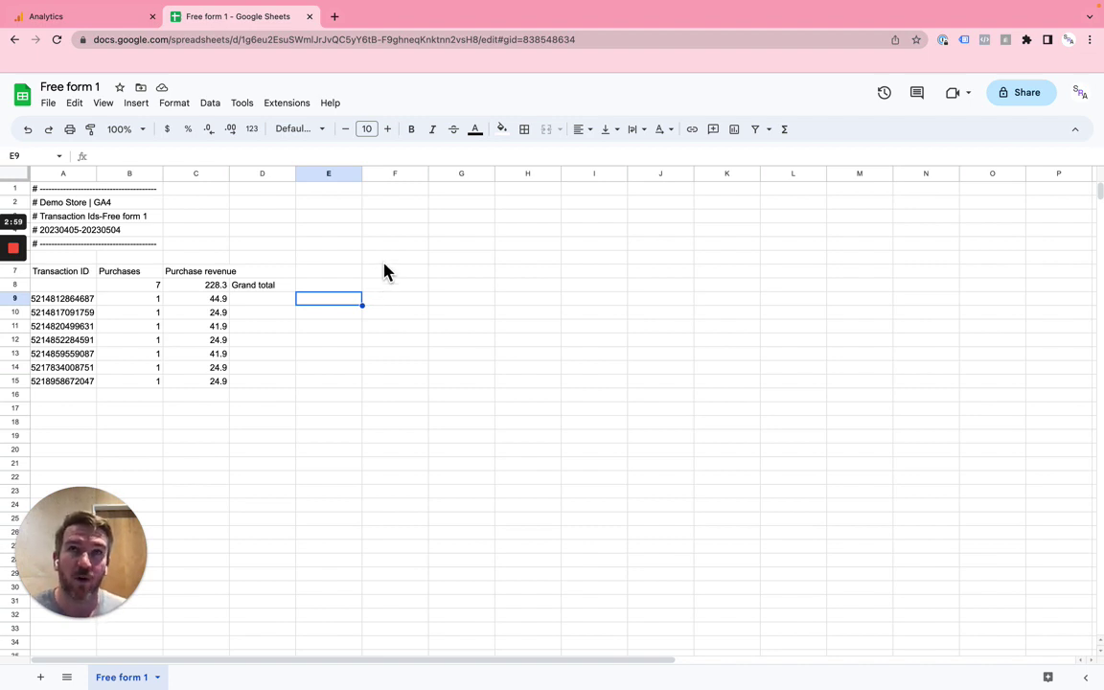
key("ctrl+Left")
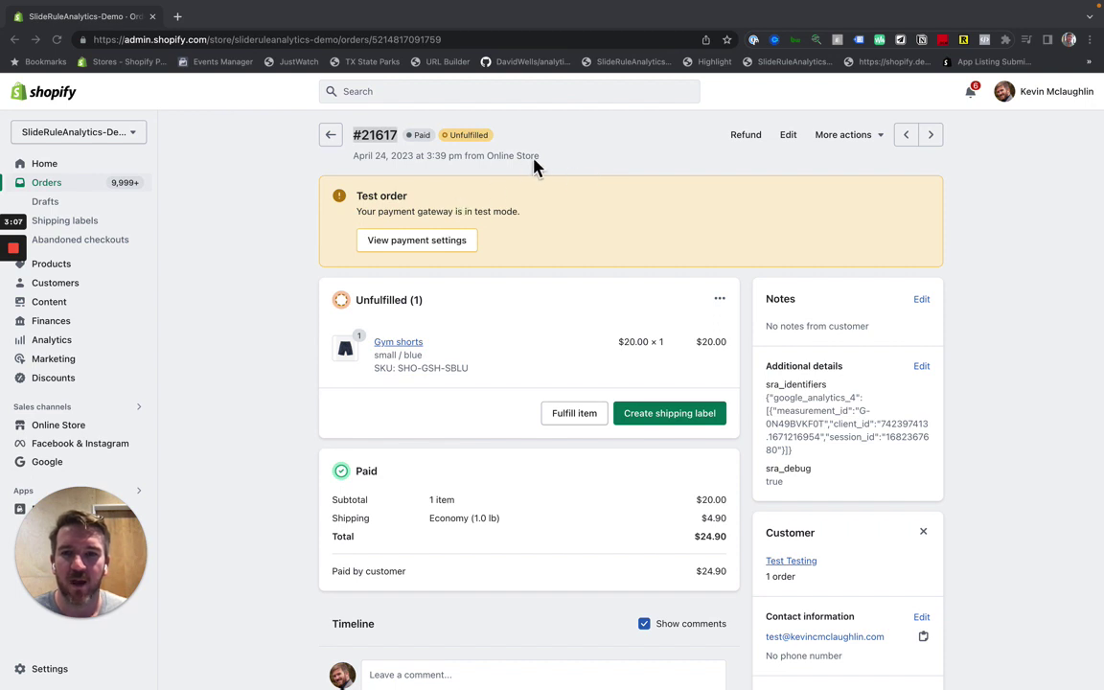
mouse_move(12, 251)
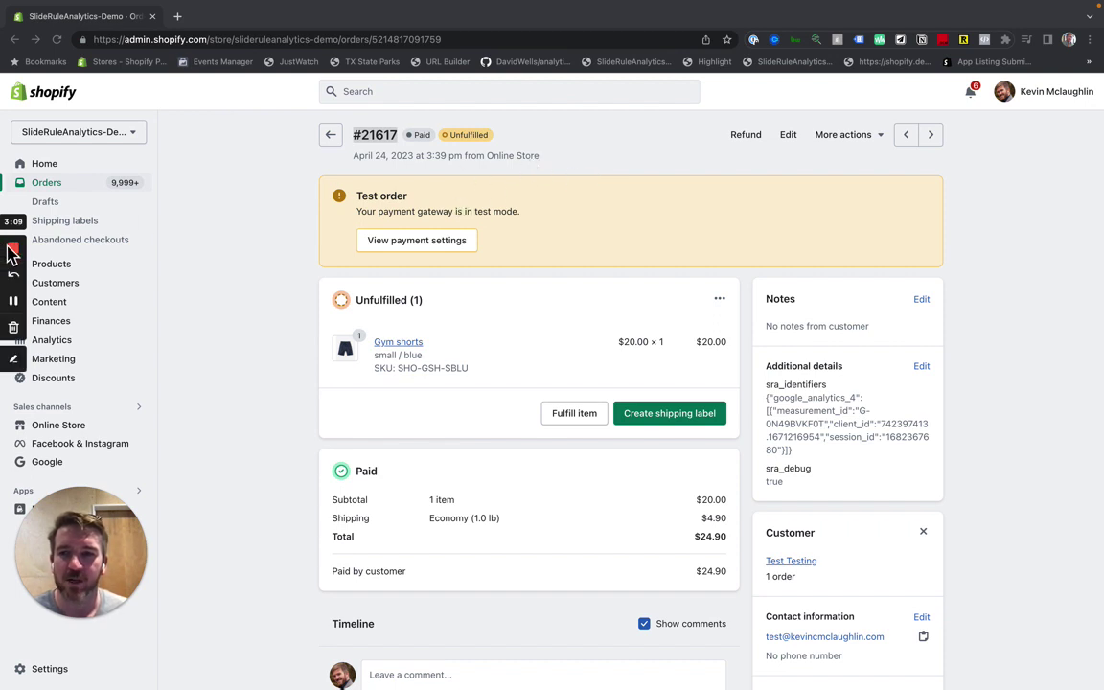